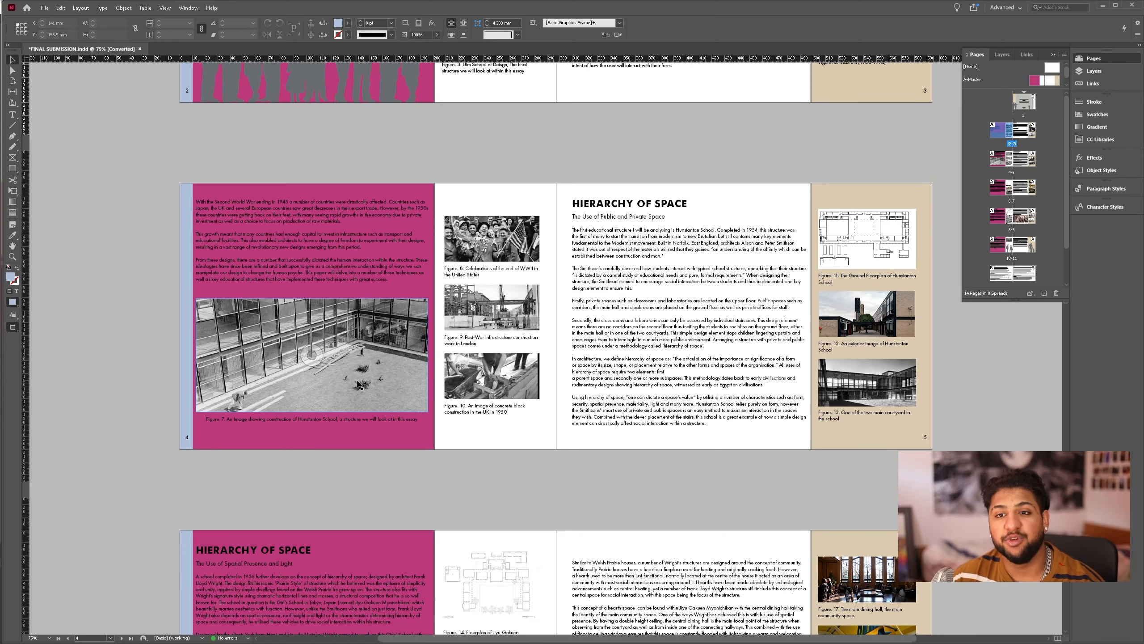
# - Open the settings for a new document and look through its preset details
pyautogui.scroll(-2, 355, 383)
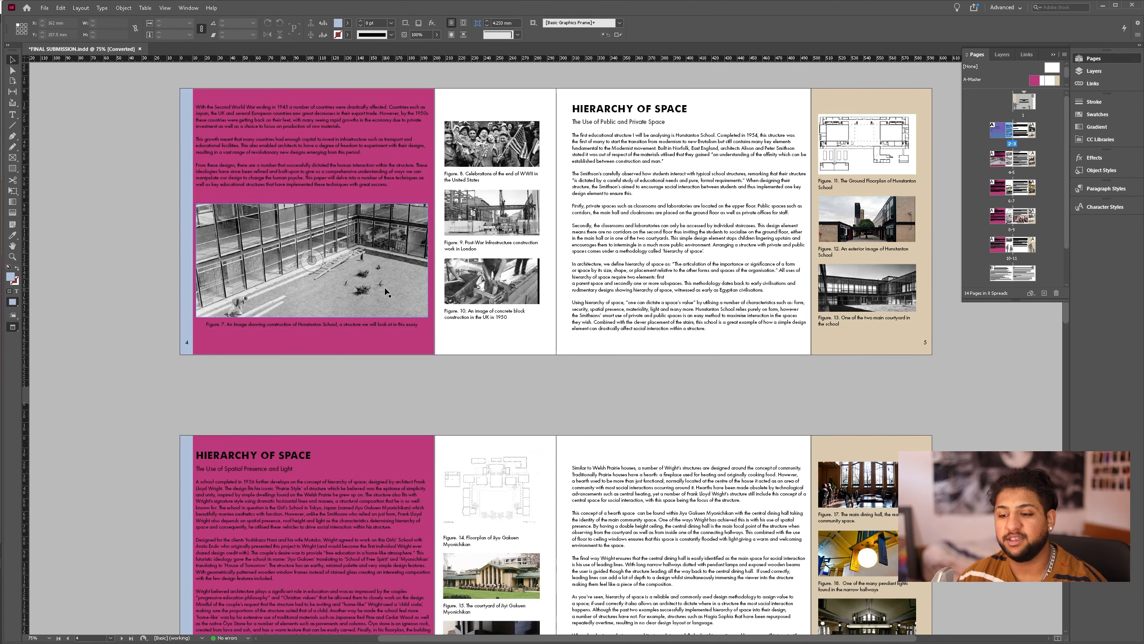
pyautogui.scroll(8, 354, 270)
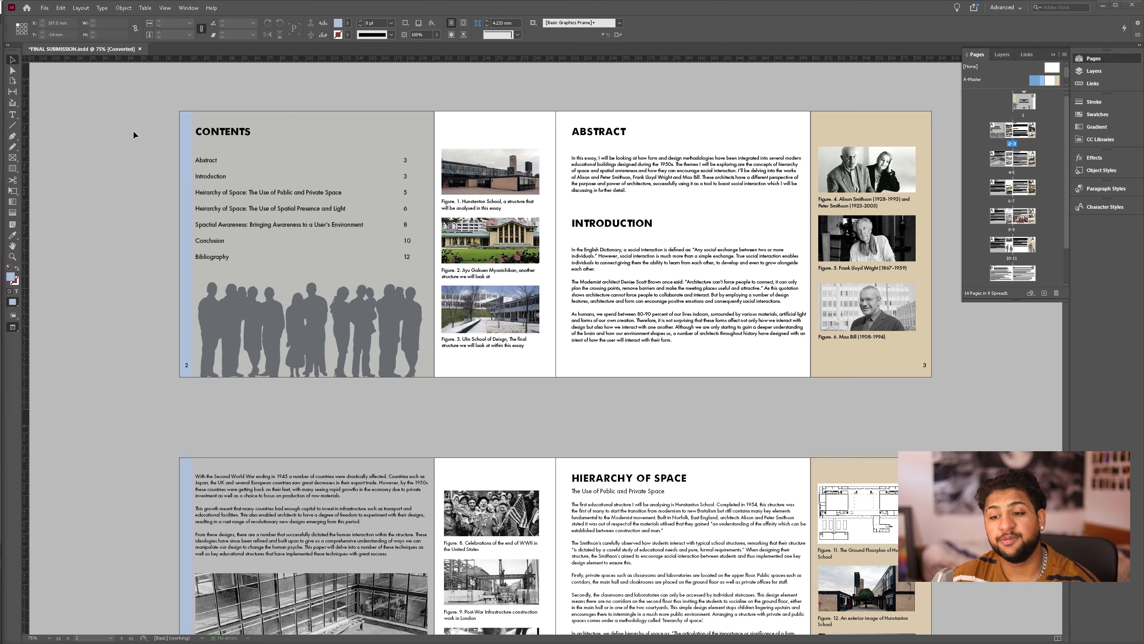
pyautogui.click(44, 8)
pyautogui.moveTo(68, 21)
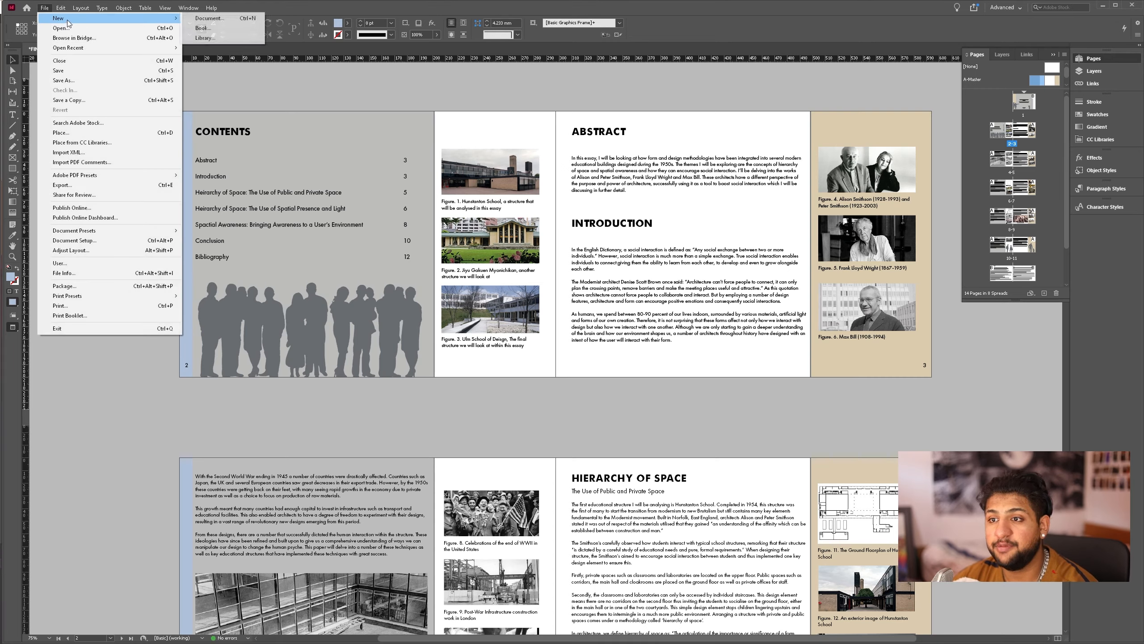
pyautogui.click(206, 18)
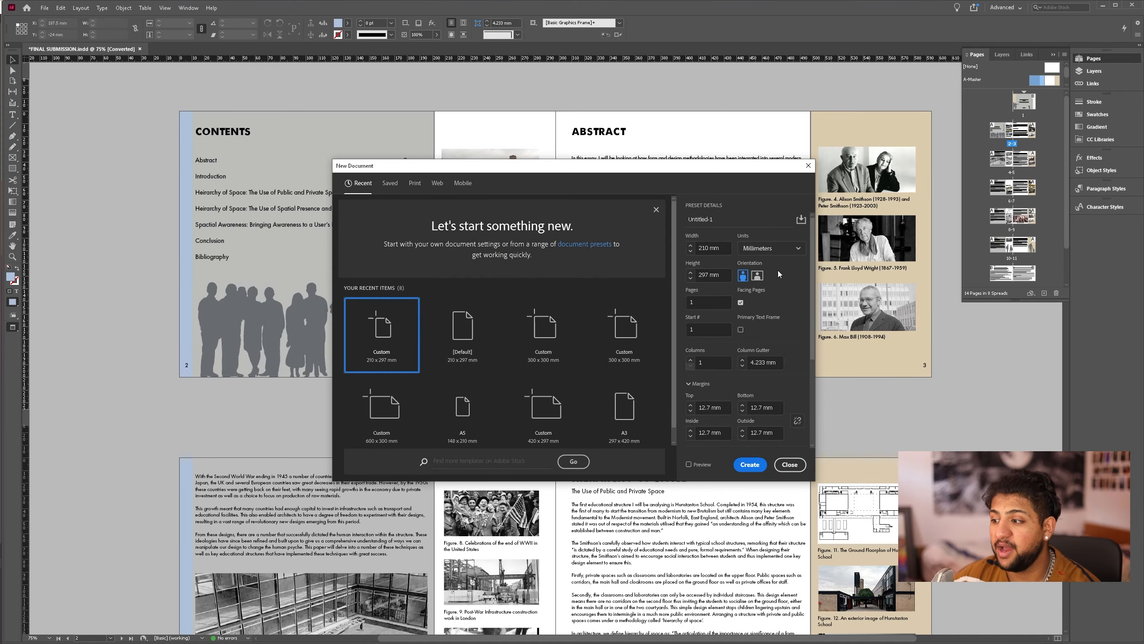
pyautogui.scroll(-2, 709, 348)
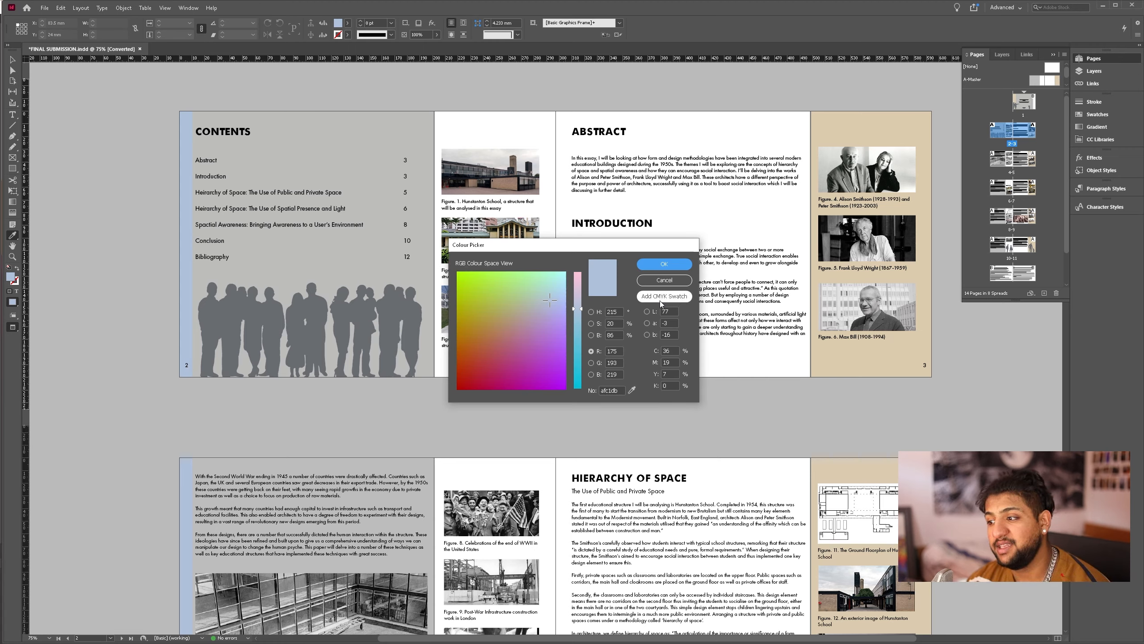
# - Confirm the light blue afc1db as the fill colour and show the list of fill swatches
pyautogui.click(665, 263)
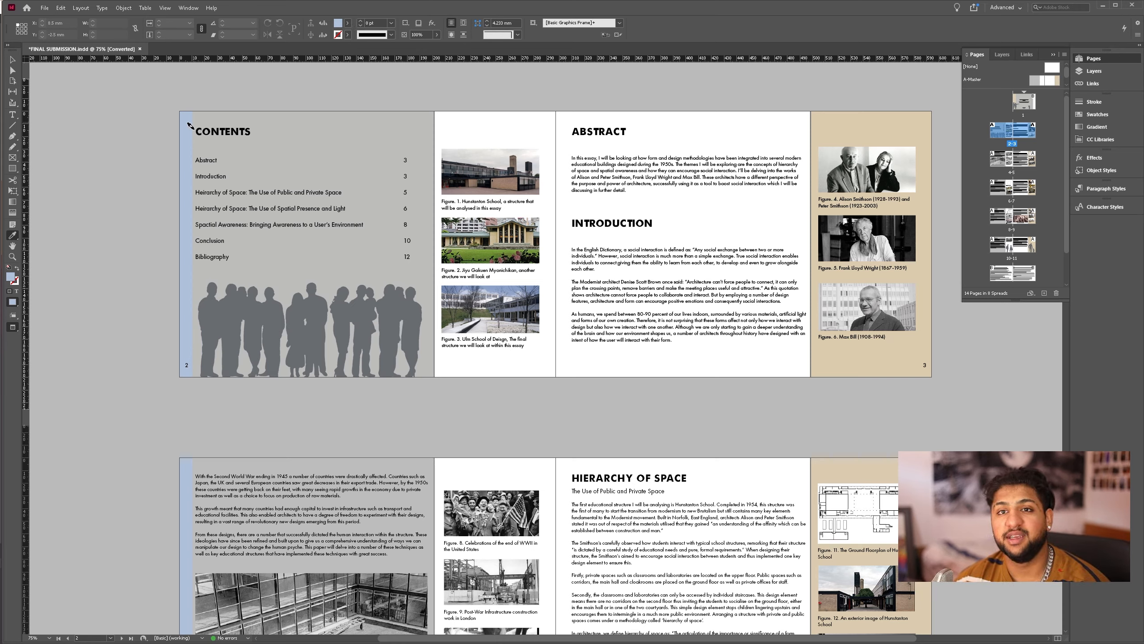
pyautogui.click(347, 23)
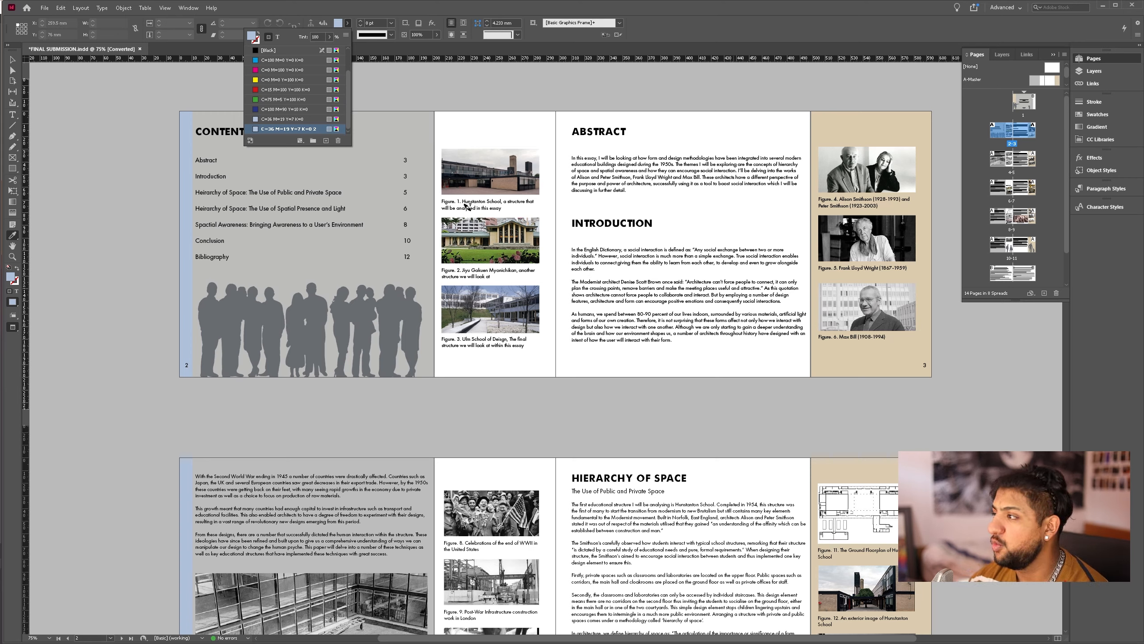
# - Show the list of available workspaces
pyautogui.click(1009, 8)
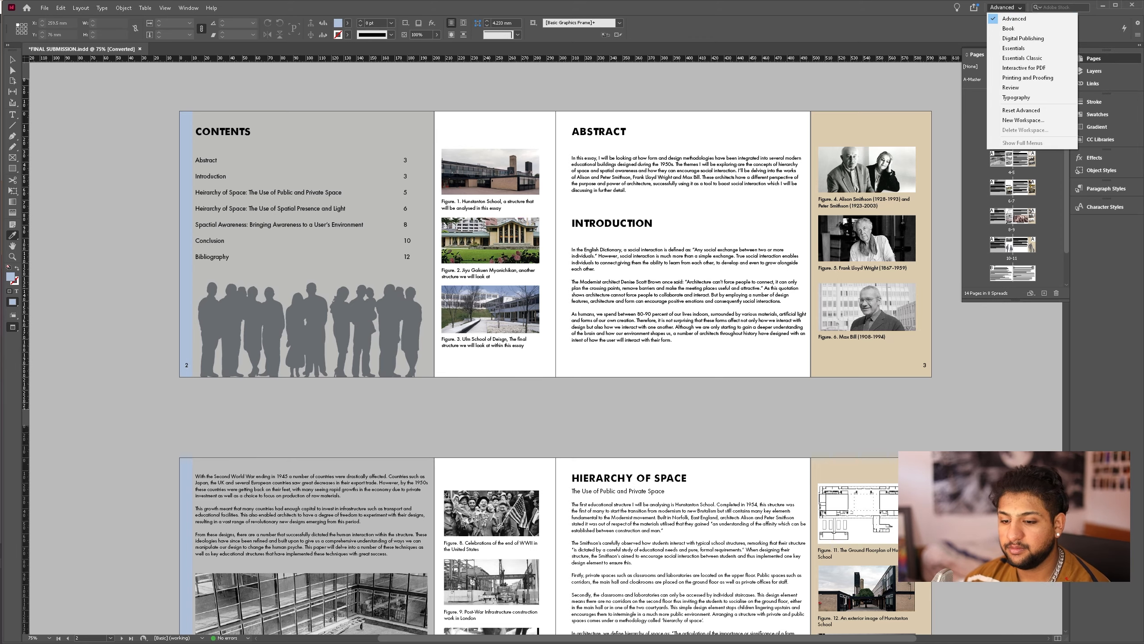
# - Set up a document-wide Find/Change search for text formatted in Acumin Variable Concept Regular
pyautogui.scroll(-5, 554, 315)
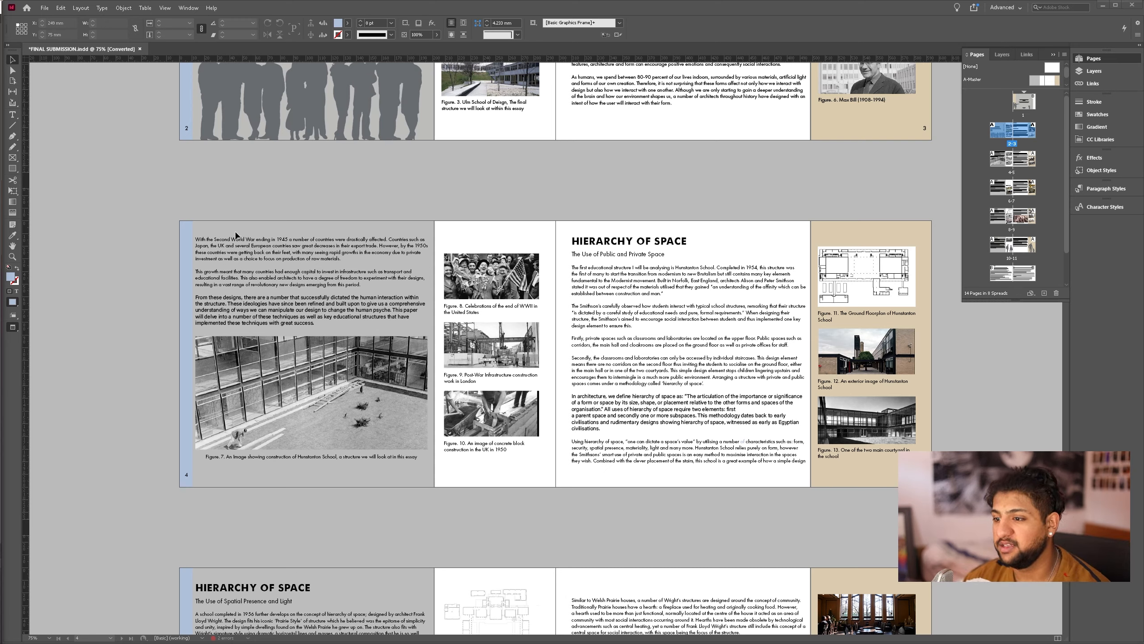
pyautogui.click(60, 8)
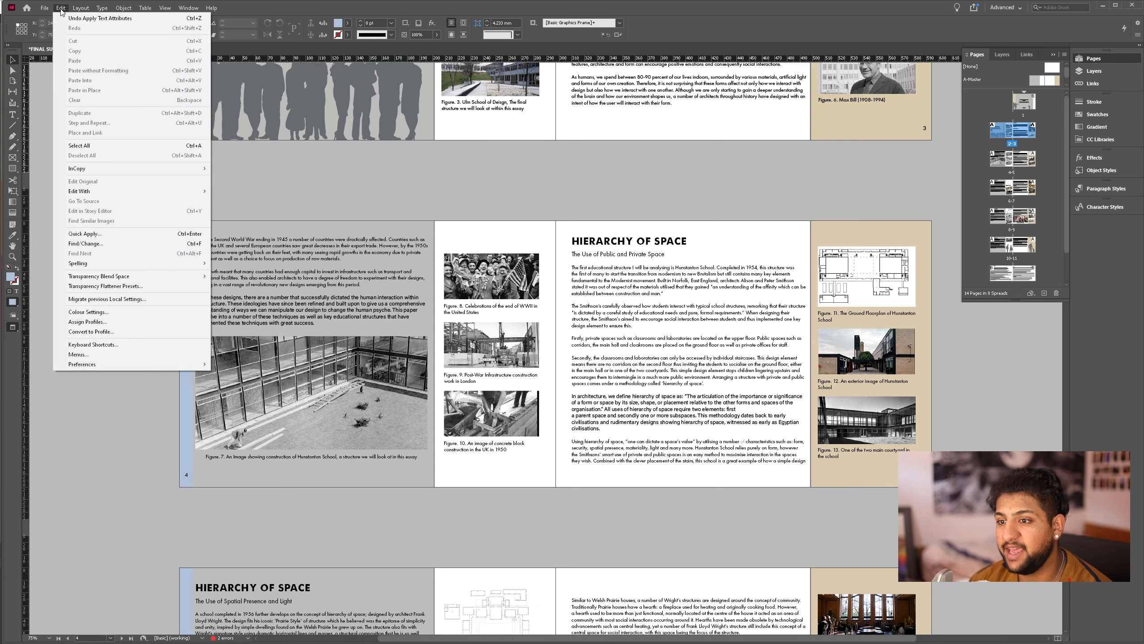
pyautogui.click(107, 244)
pyautogui.moveTo(642, 216); pyautogui.dragTo(980, 115)
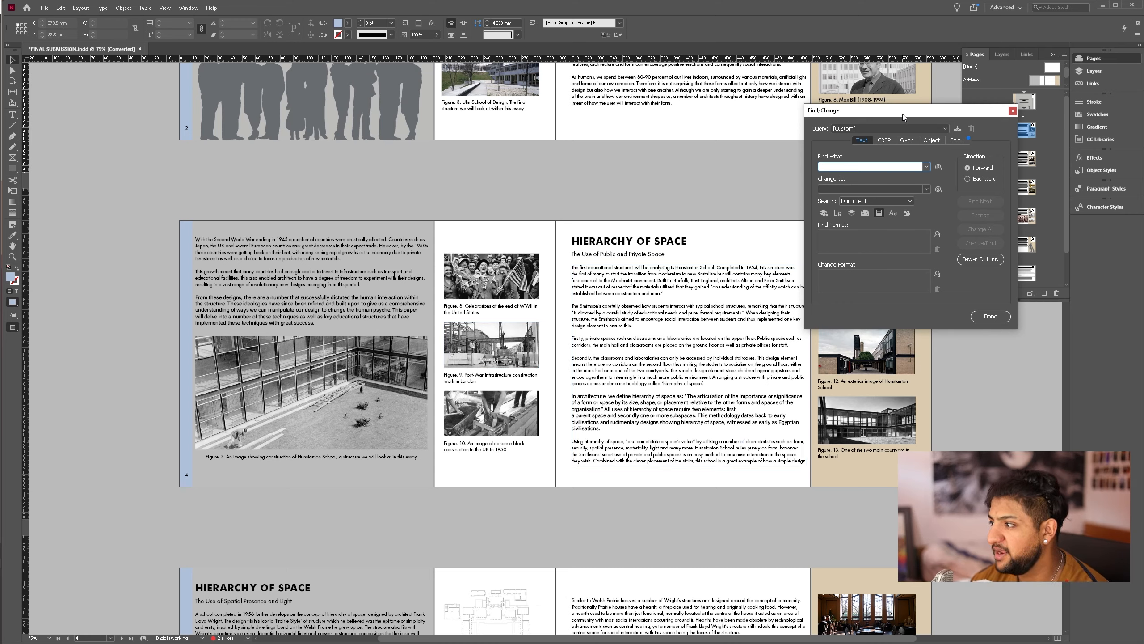
pyautogui.moveTo(902, 116); pyautogui.dragTo(575, 186)
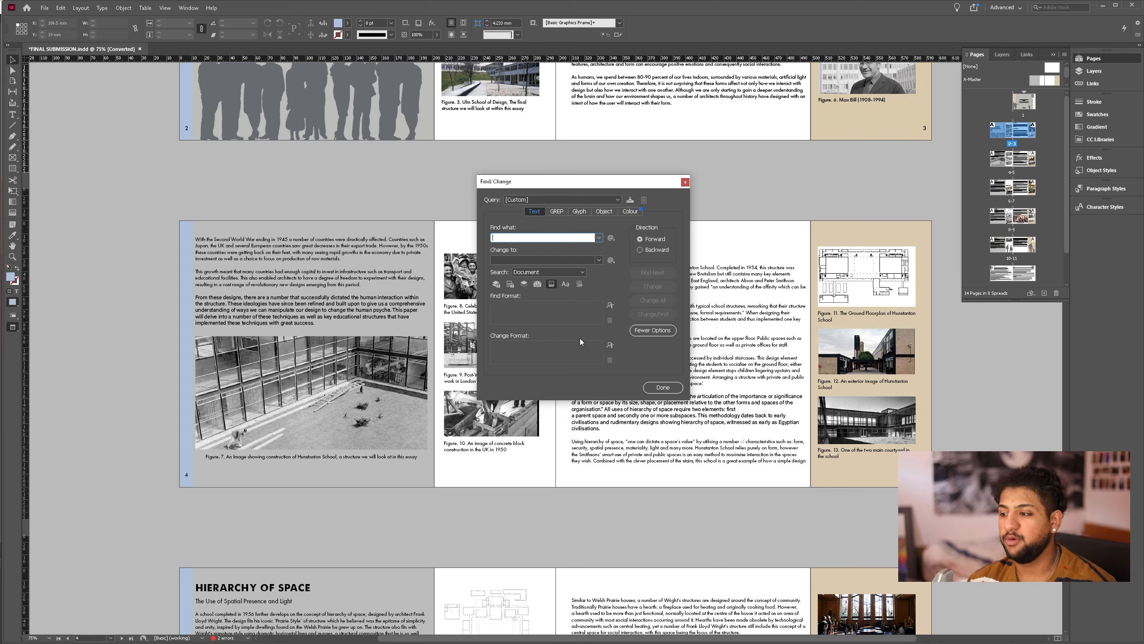
pyautogui.click(610, 306)
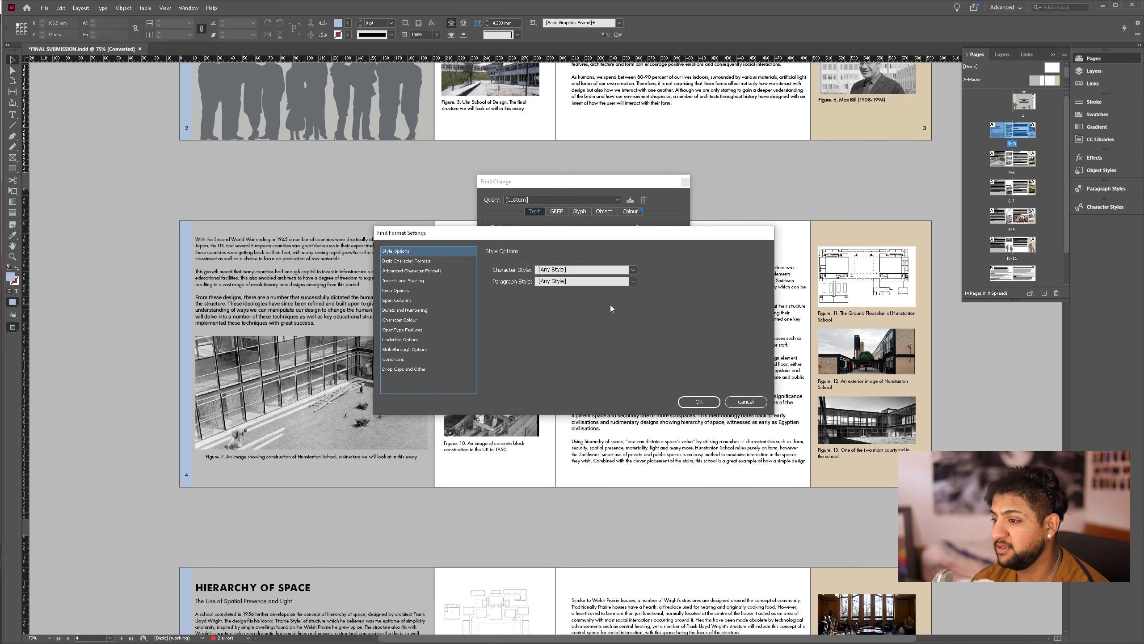
pyautogui.click(403, 261)
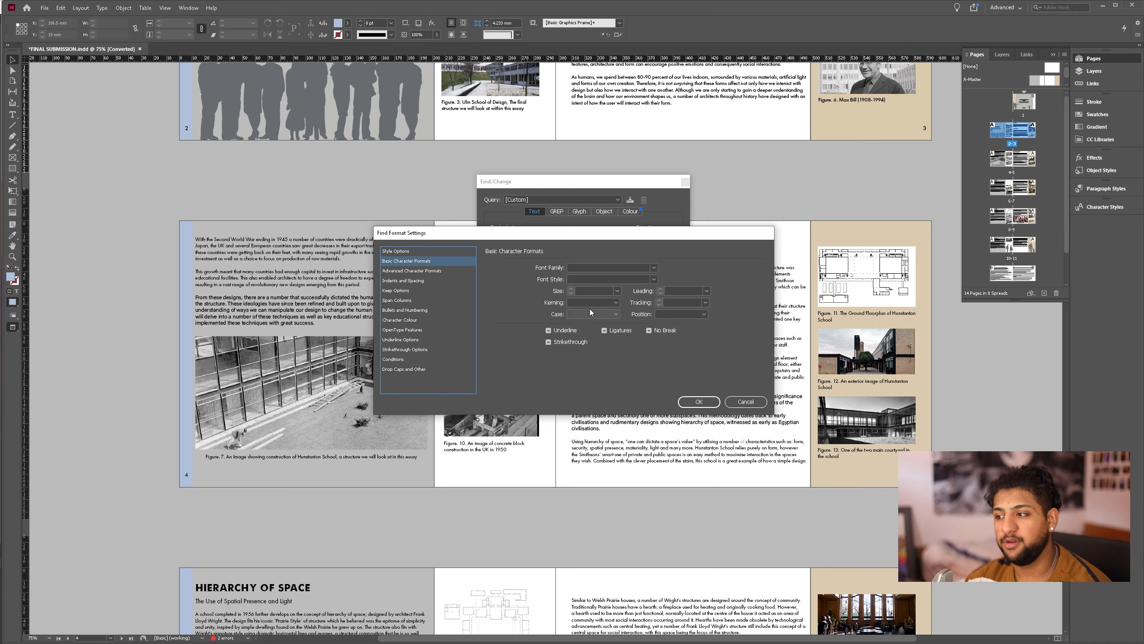
pyautogui.click(654, 268)
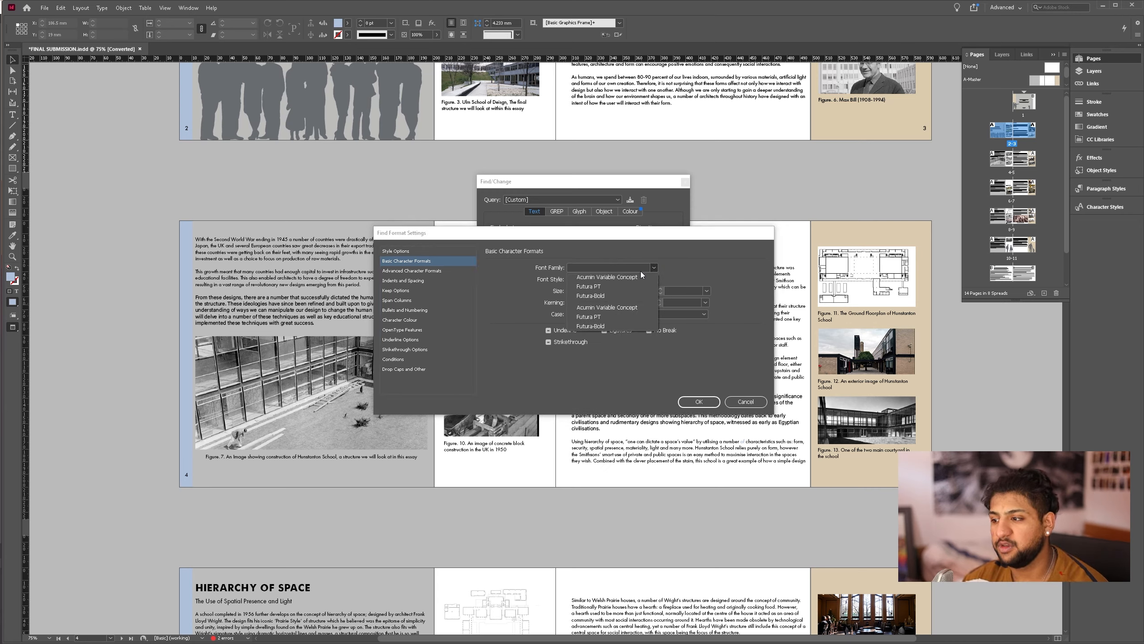
pyautogui.click(586, 278)
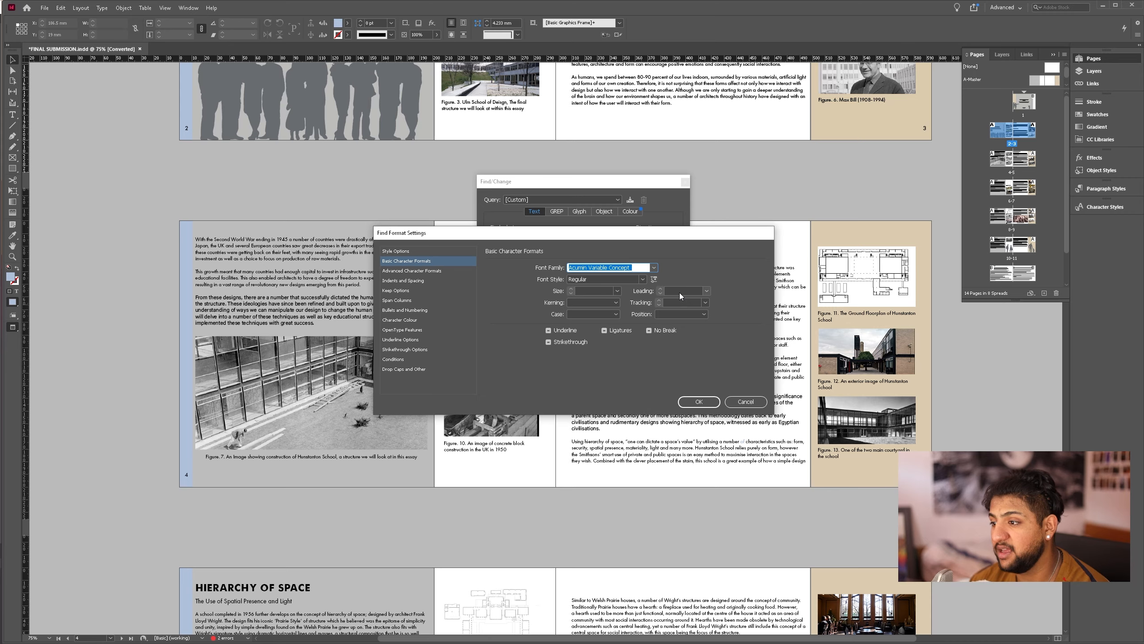
pyautogui.click(699, 402)
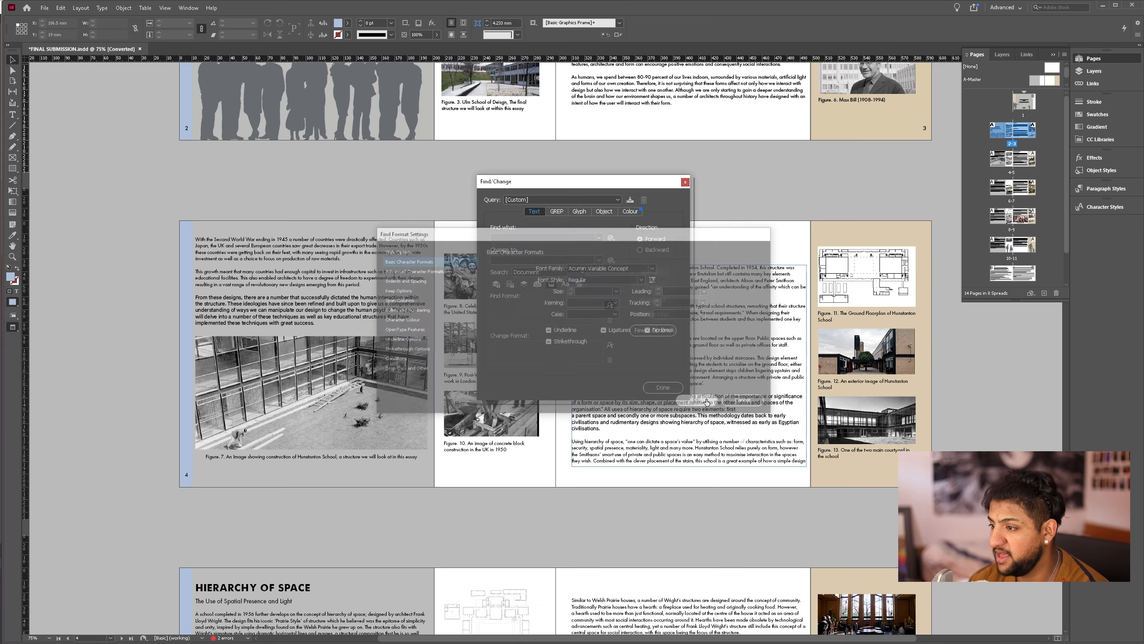
# - Set the replacement format to the font Futura Lt BT in the Light style
pyautogui.click(610, 345)
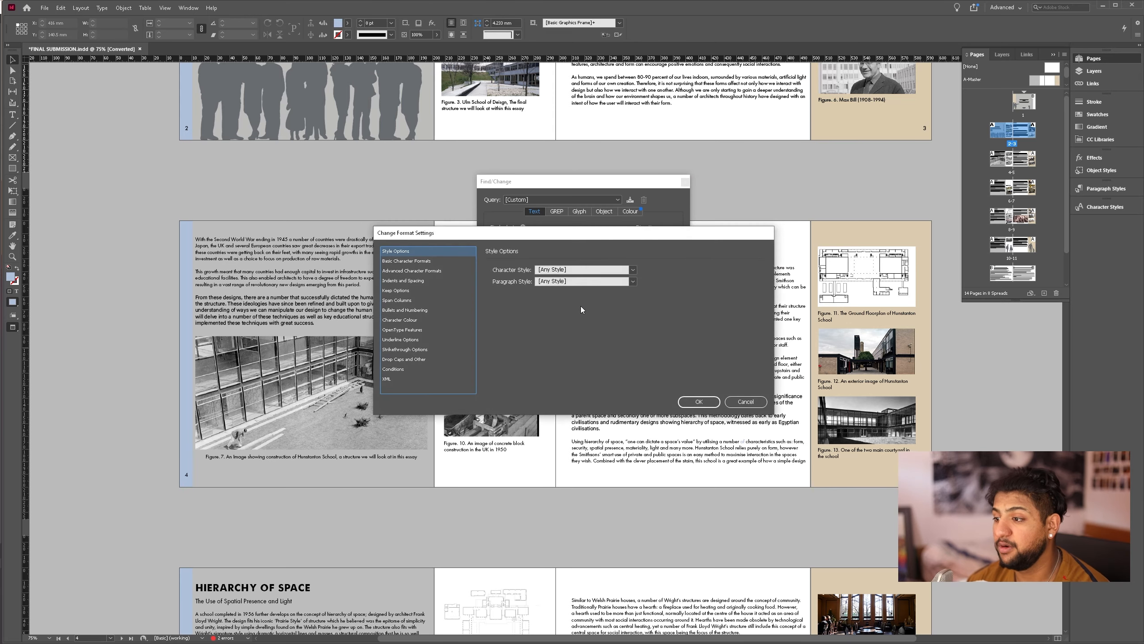
pyautogui.click(419, 262)
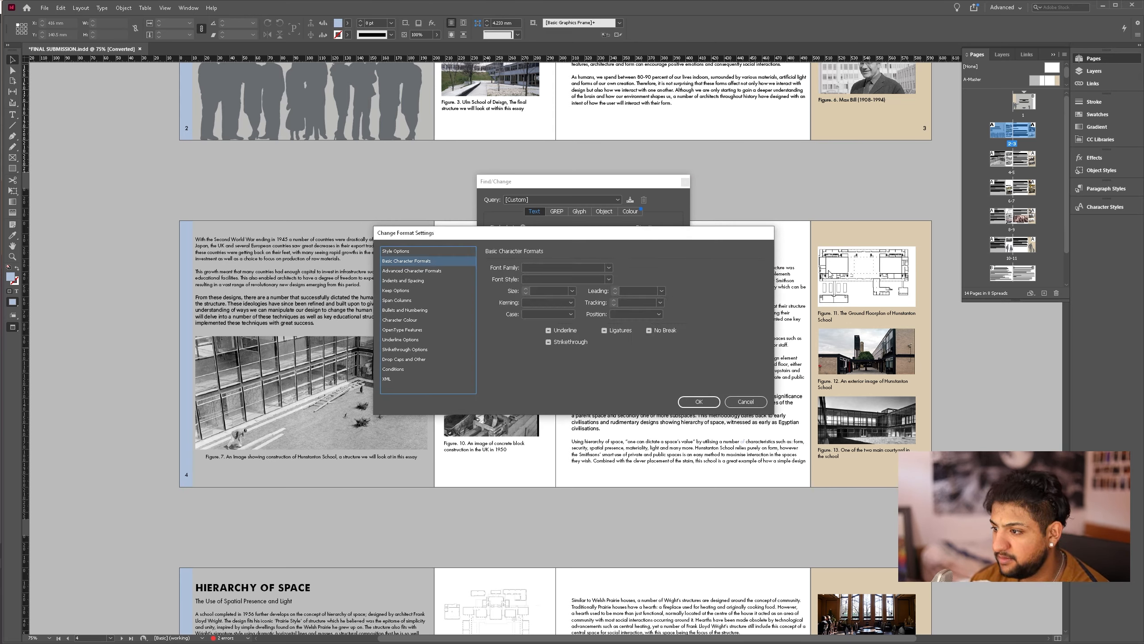
pyautogui.click(609, 268)
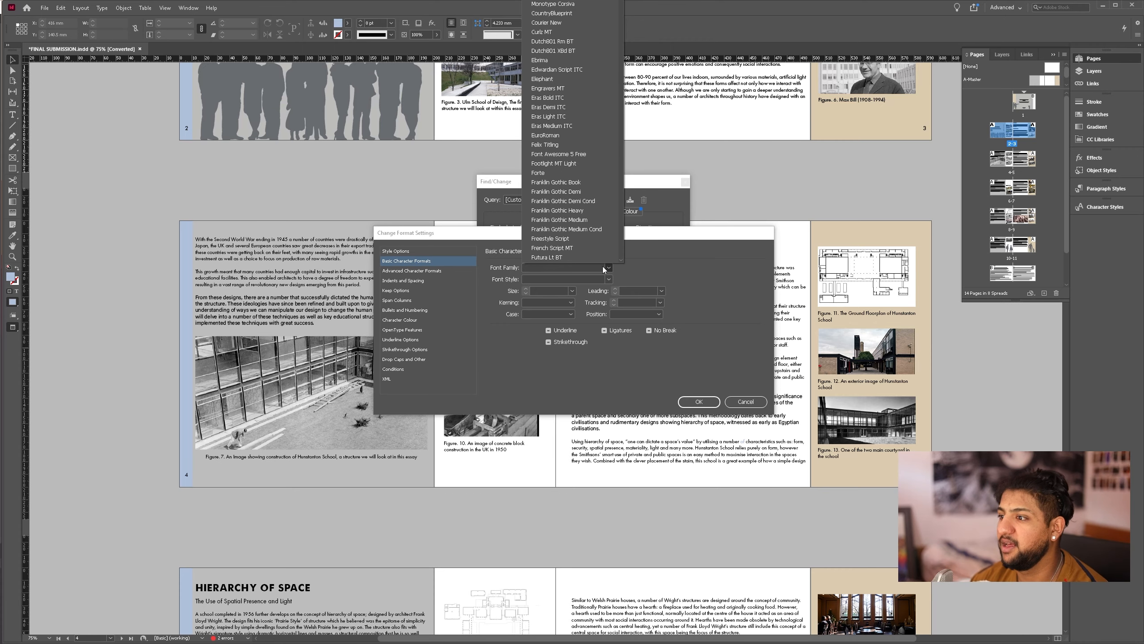
pyautogui.click(560, 256)
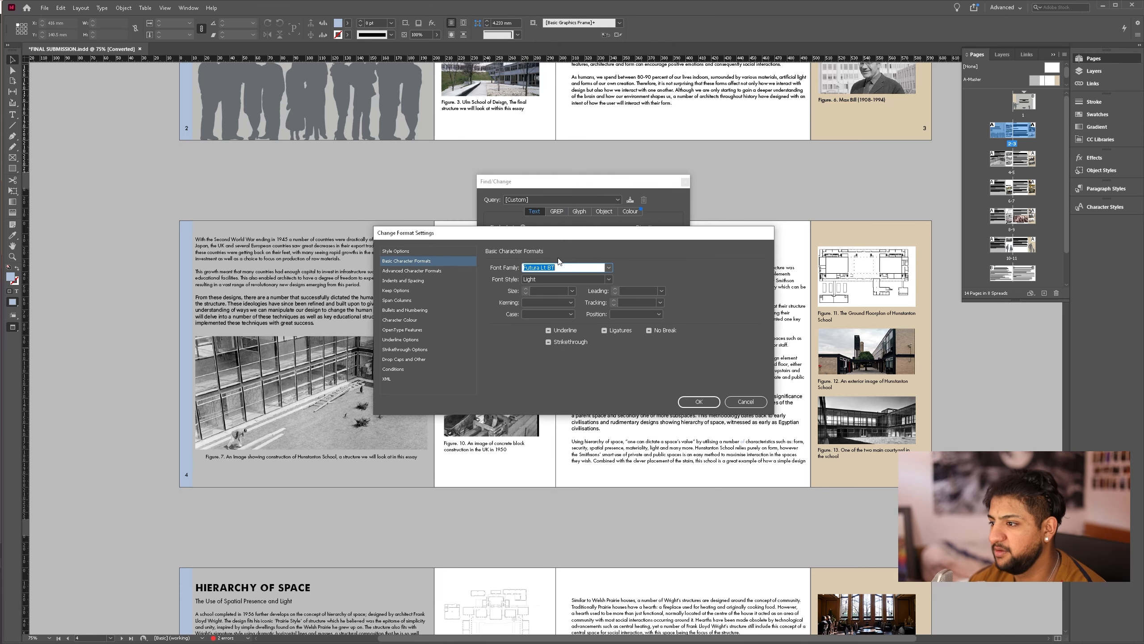
pyautogui.press('Return')
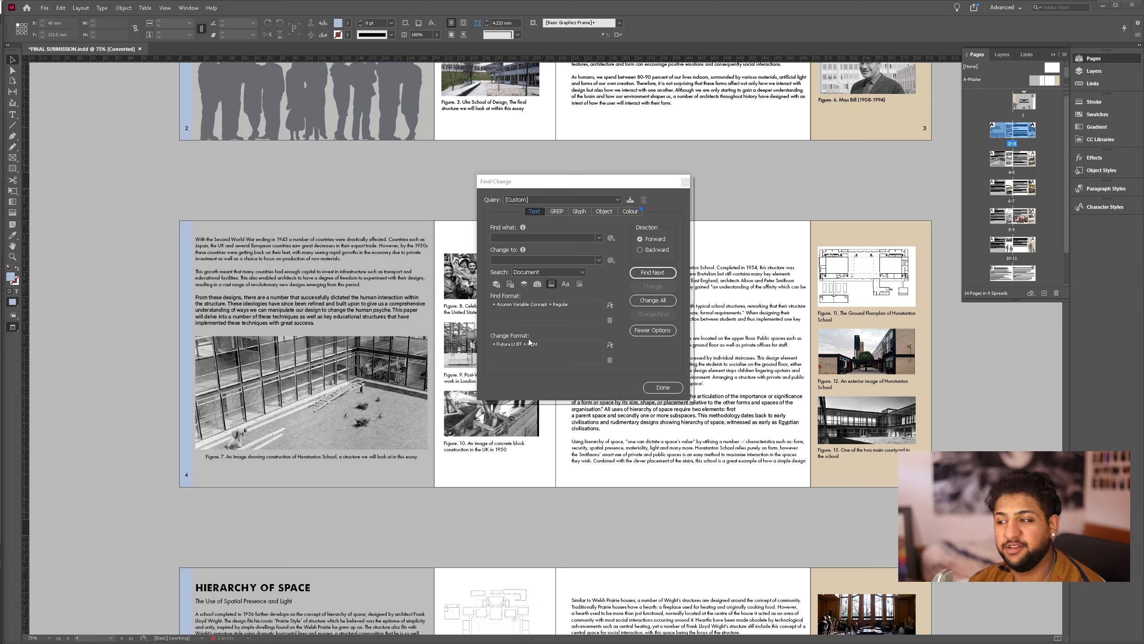
# - Replace the font in all matching text throughout the document, close Find/Change and check the spreads
pyautogui.click(652, 301)
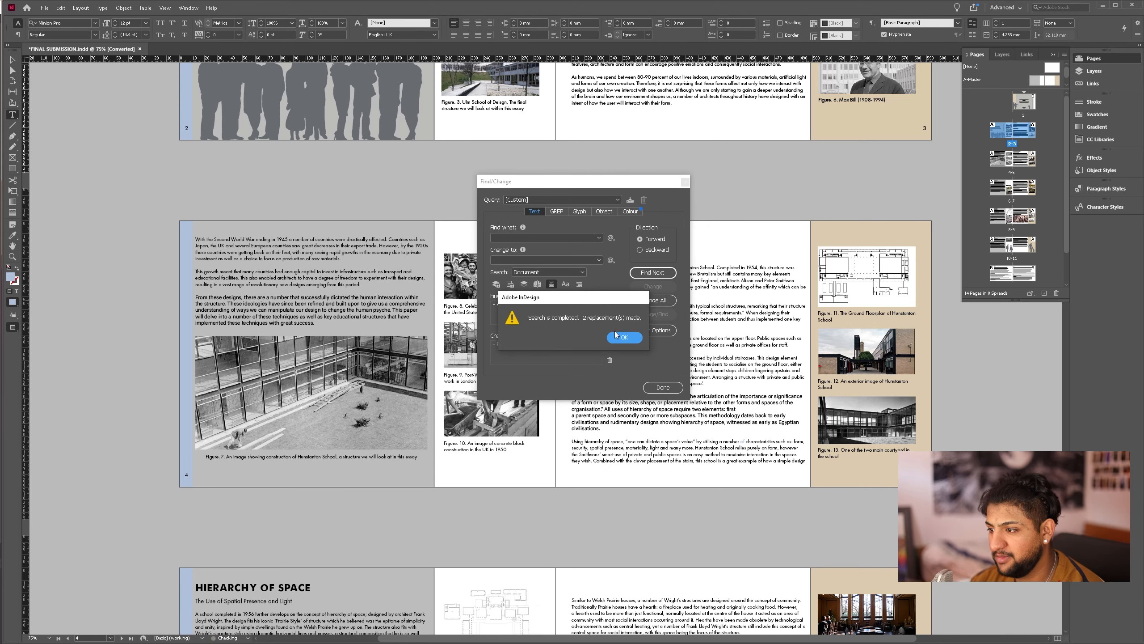
pyautogui.click(624, 337)
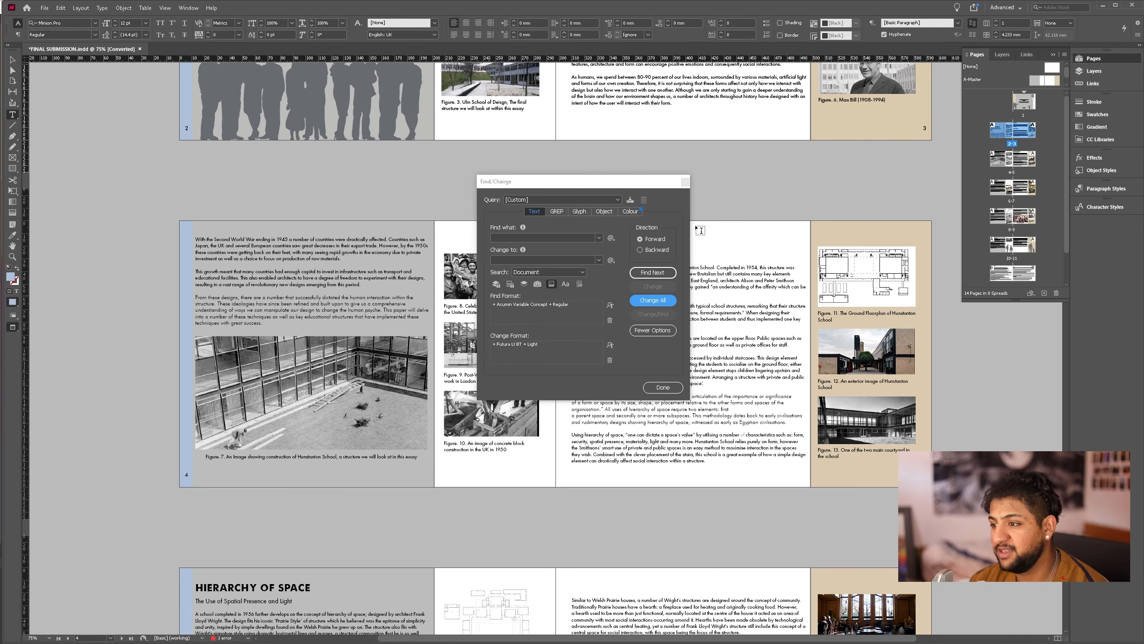
pyautogui.click(663, 387)
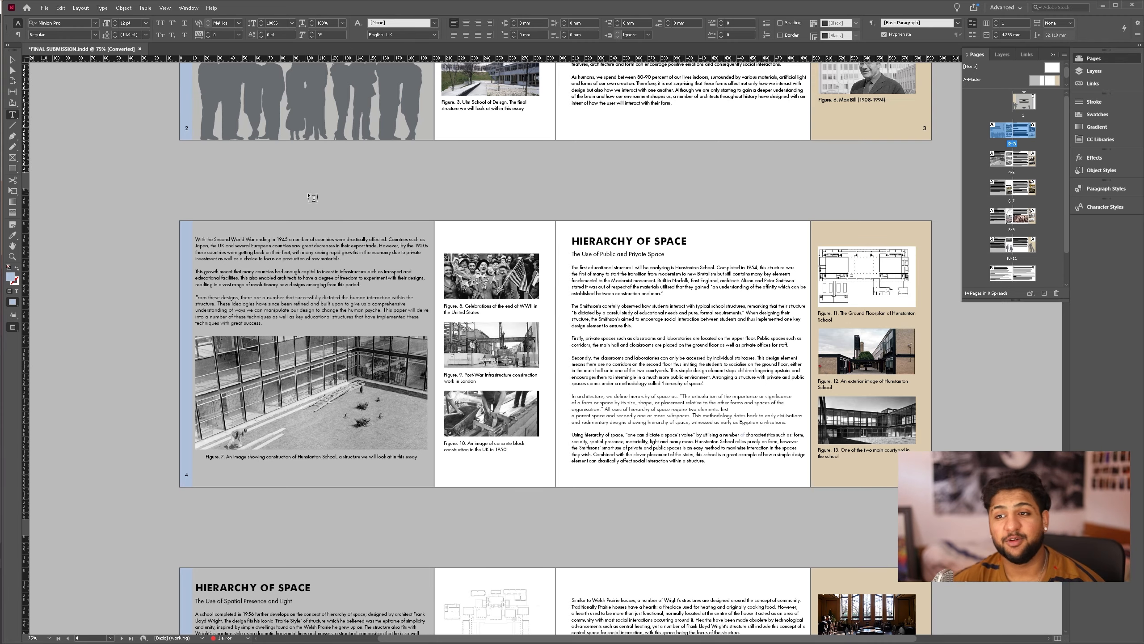
pyautogui.scroll(-8, 312, 198)
pyautogui.scroll(4, 386, 421)
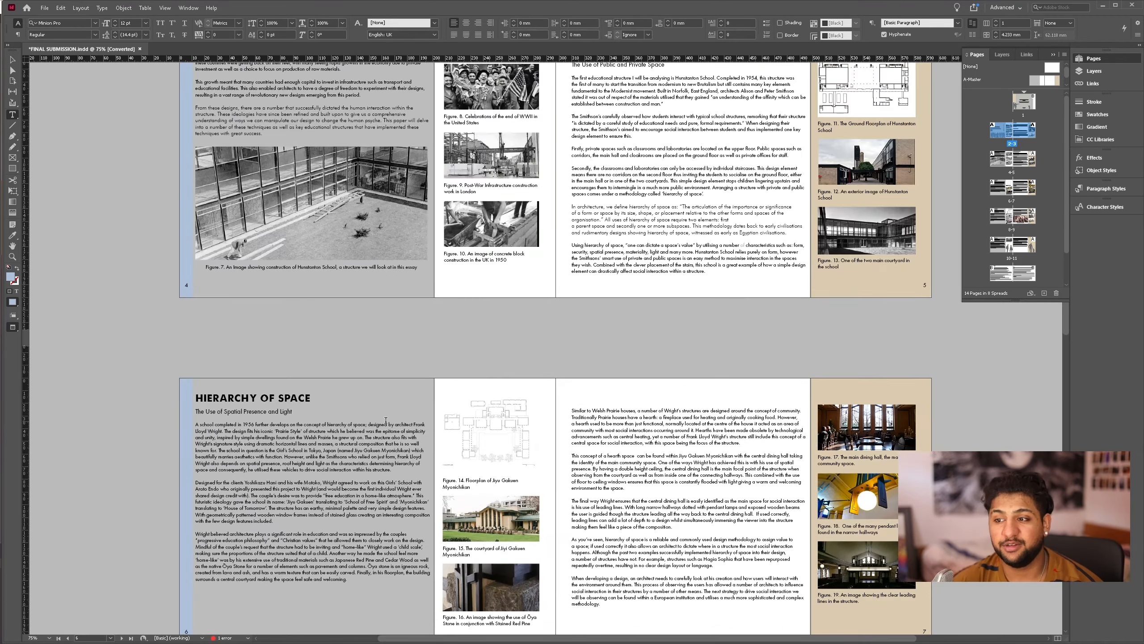
pyautogui.scroll(5, 386, 420)
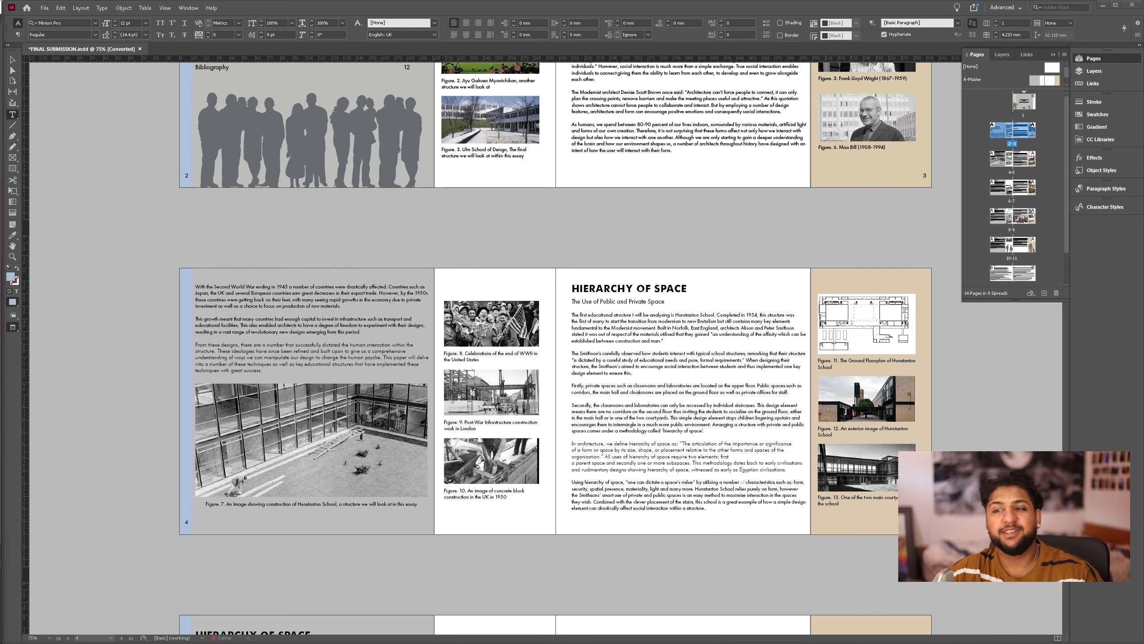
# - Start exporting the document to the Documents folder as FINAL SUBMISSION.pdf in the Adobe PDF (Print) format
pyautogui.click(46, 7)
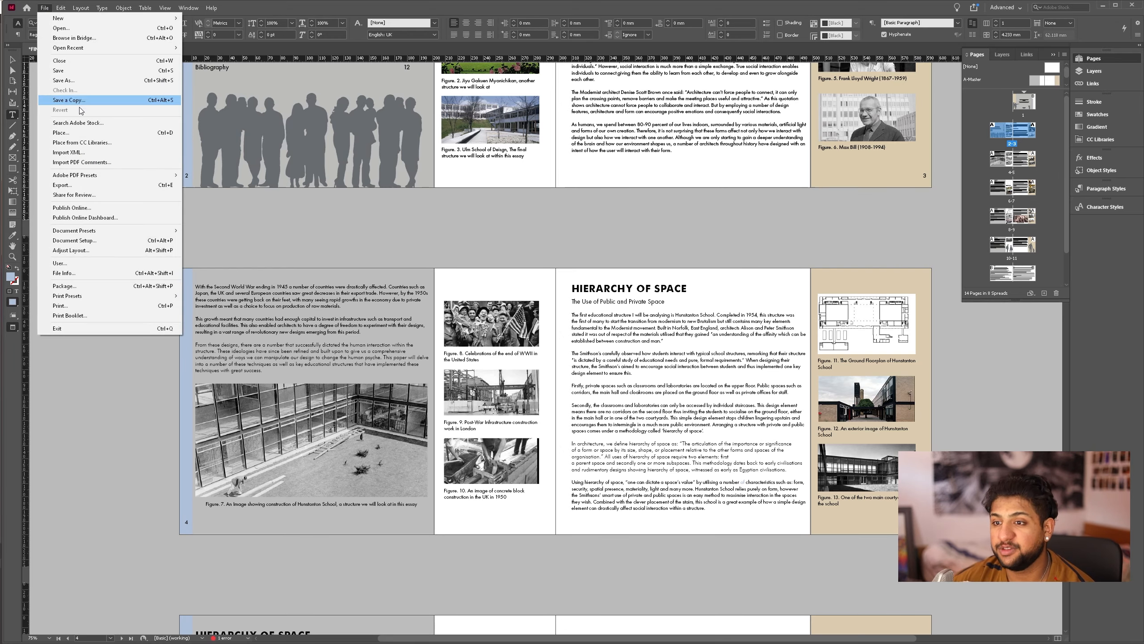
pyautogui.click(62, 184)
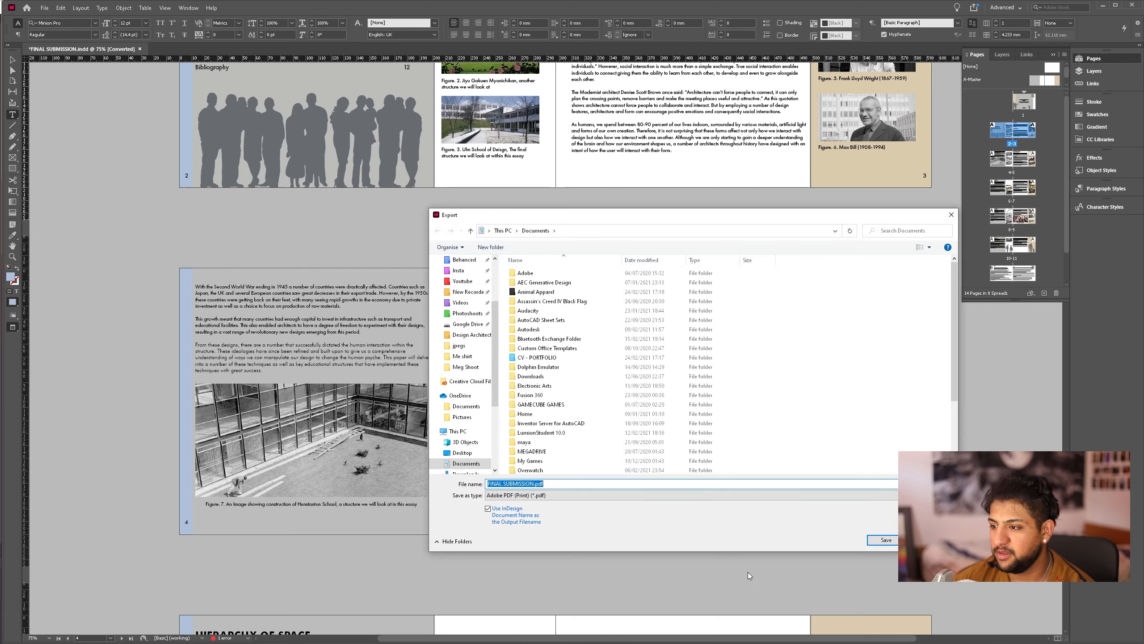
pyautogui.click(540, 494)
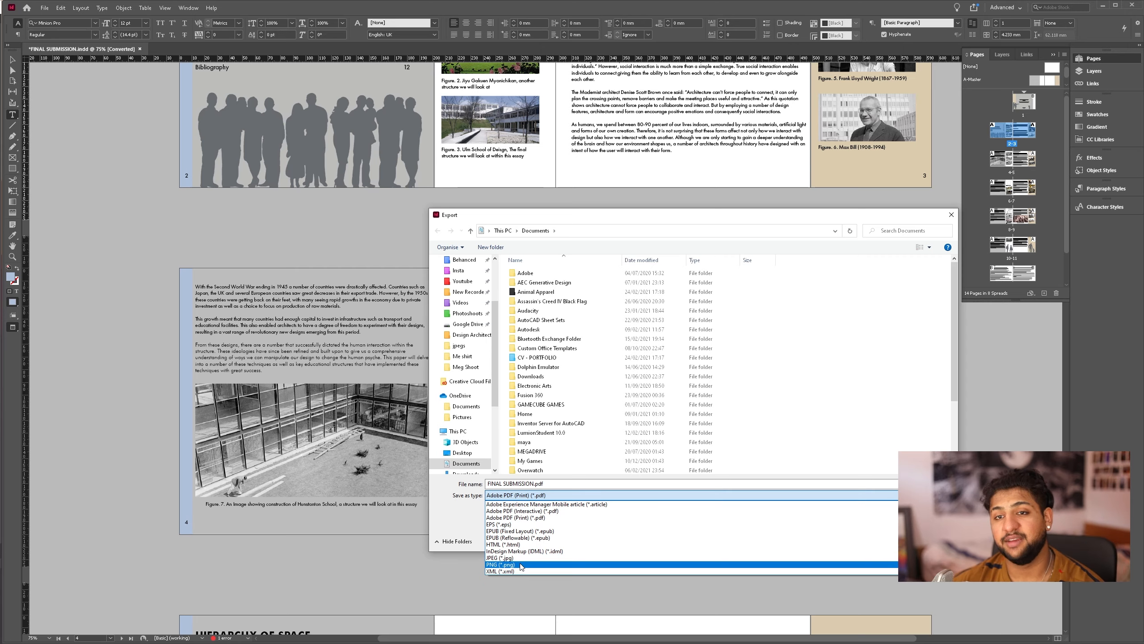
pyautogui.click(536, 521)
pyautogui.click(883, 540)
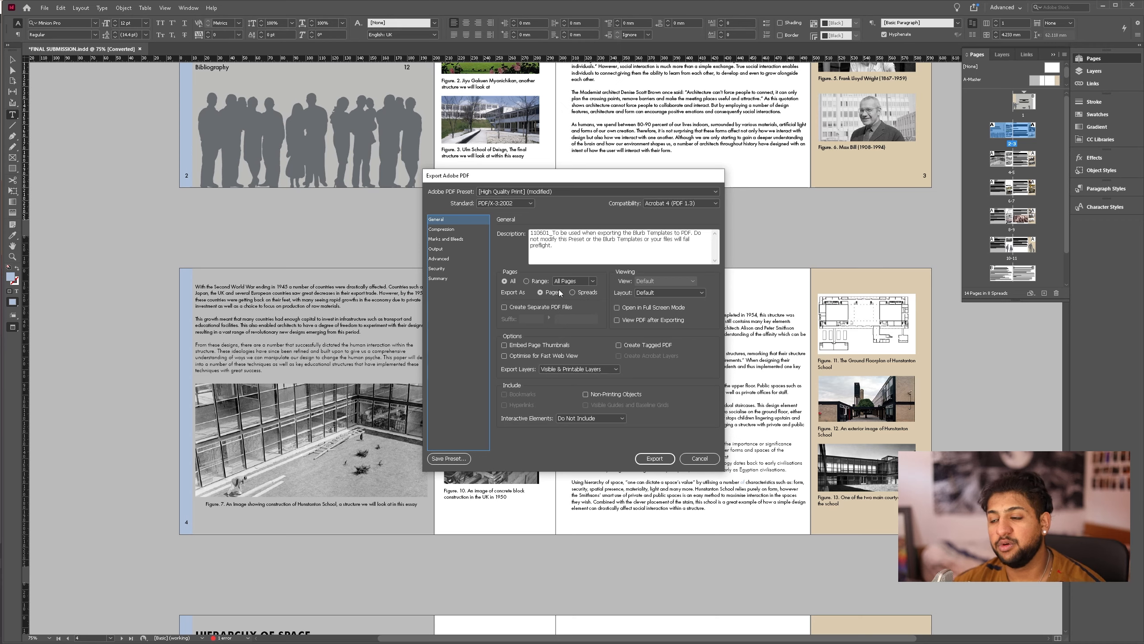
# - Examine the compression and output settings of the PDF export
pyautogui.click(455, 229)
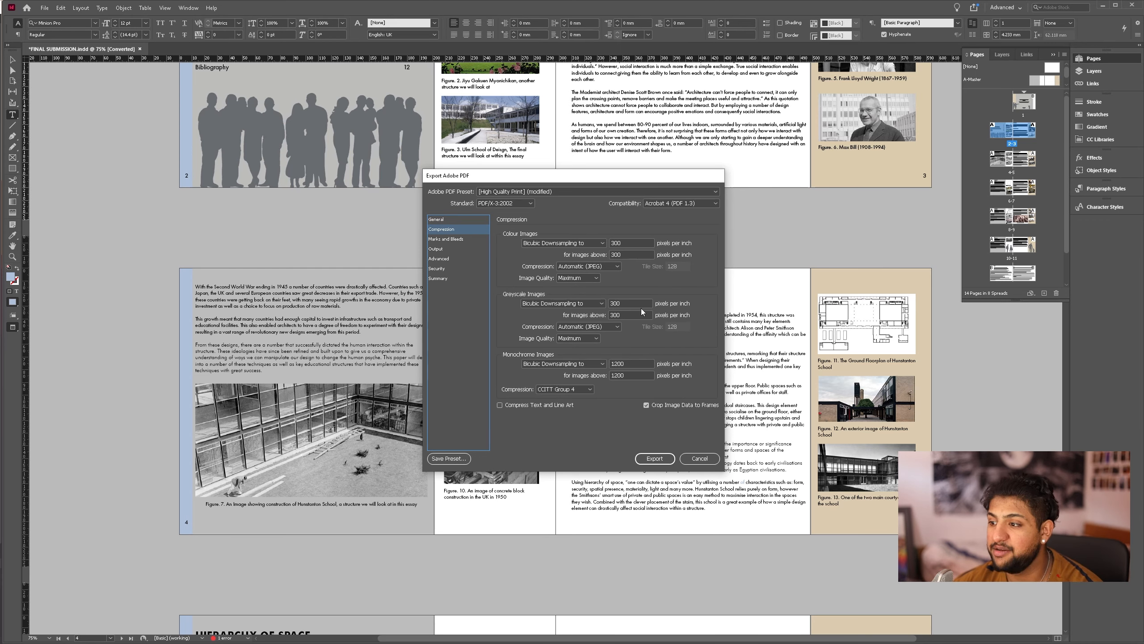
pyautogui.click(444, 249)
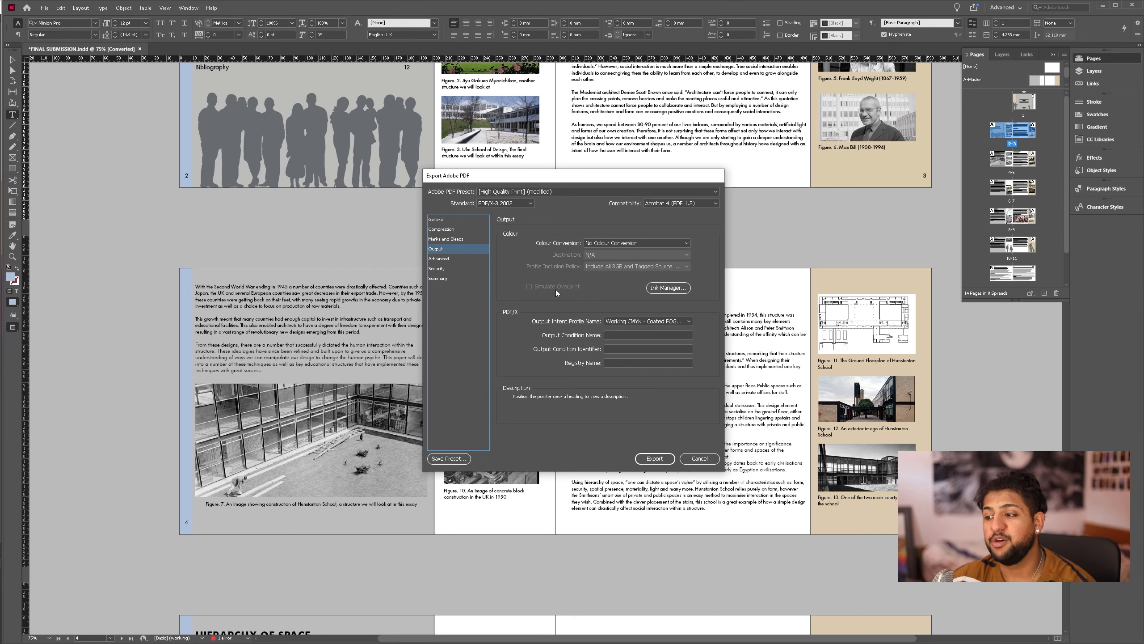